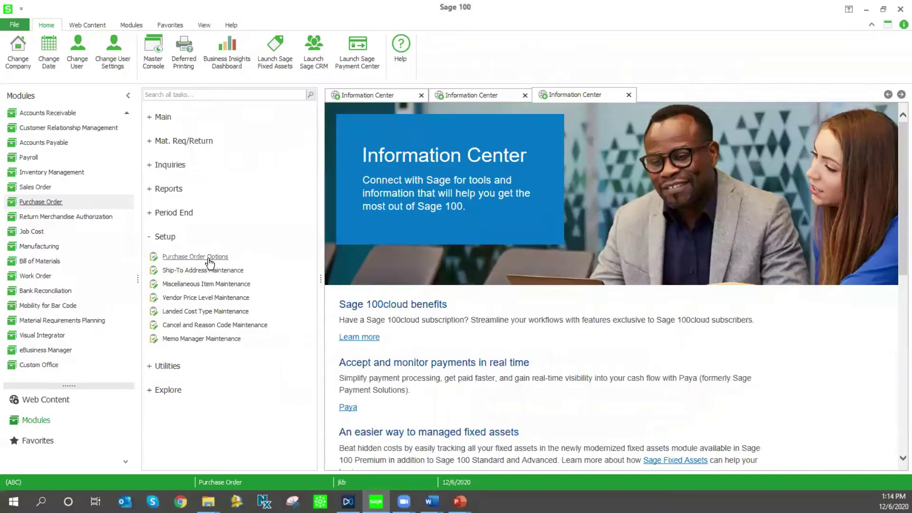
Open the Purchase Order Options settings from the Setup tasks.
{"action": "left_click", "coordinate": [211, 257]}
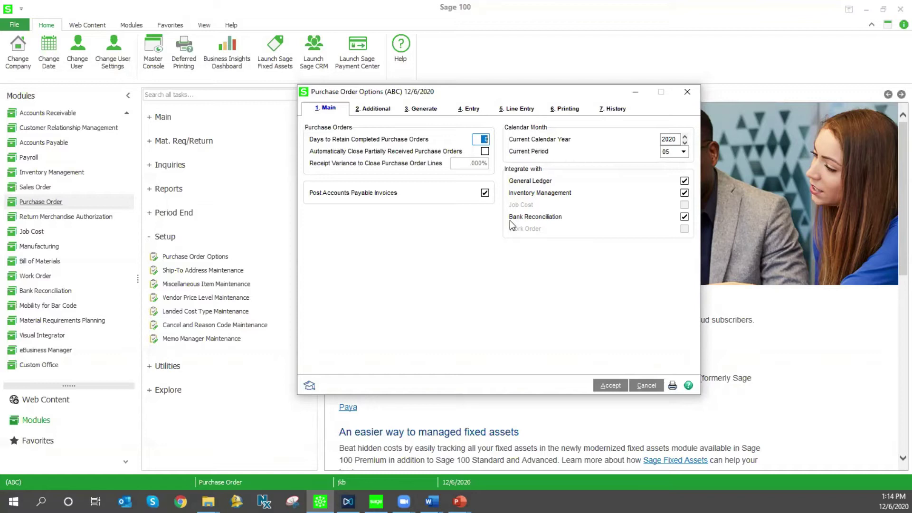
Review the Generate, Entry and Line Entry options, including landed cost entry.
{"action": "left_click", "coordinate": [418, 110]}
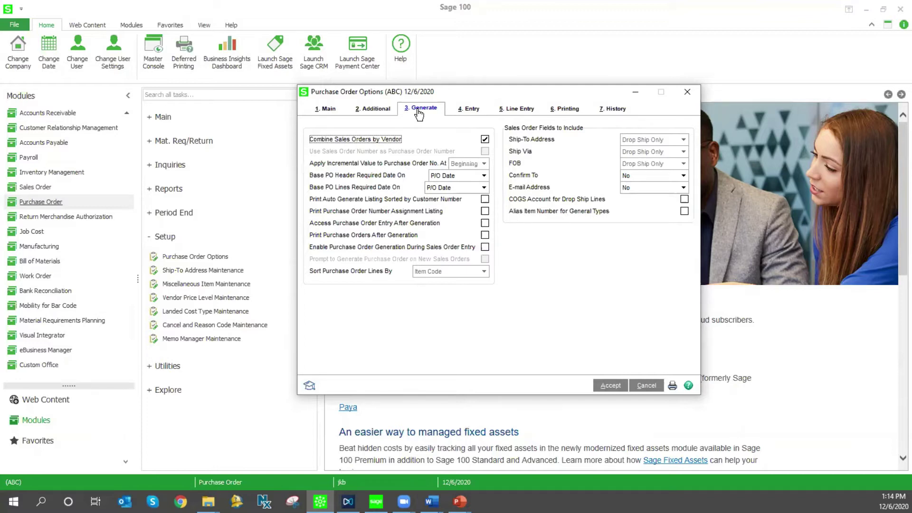
{"action": "left_click", "coordinate": [464, 114]}
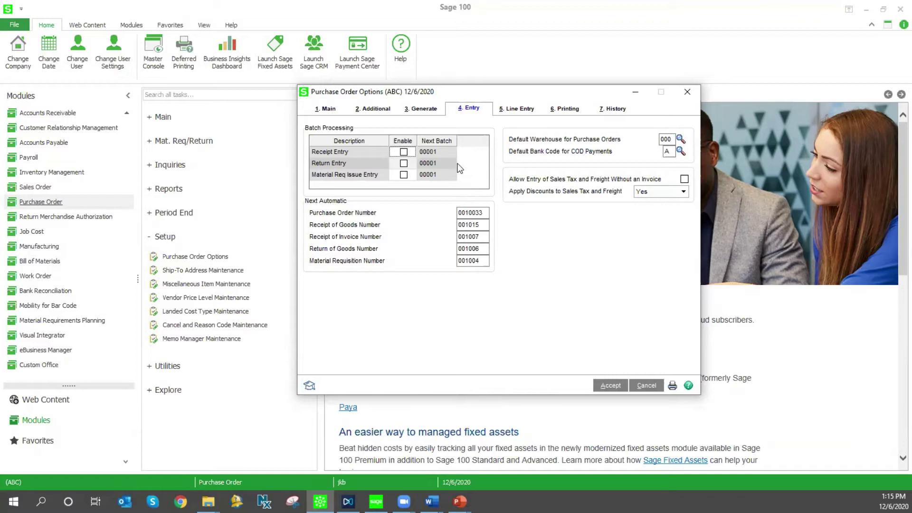
{"action": "left_click", "coordinate": [512, 110]}
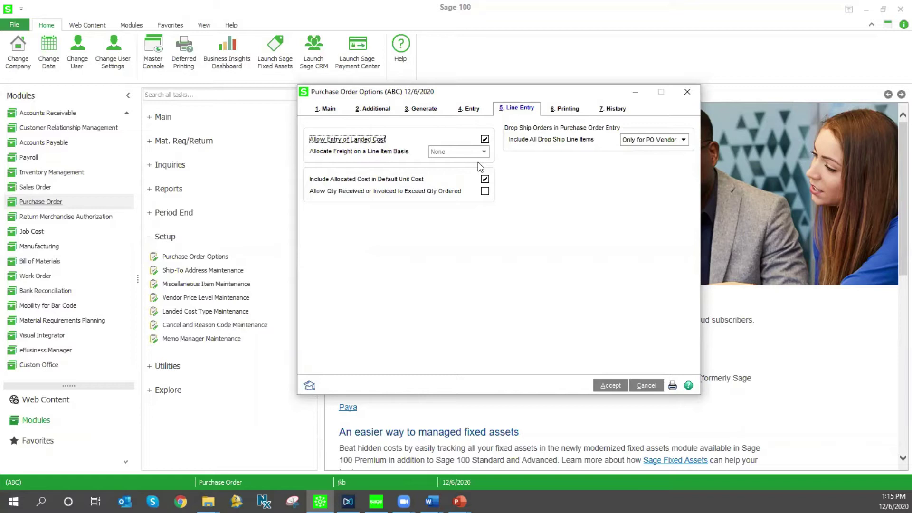
Review the Printing and History options, close Options unchanged, and show the Main tasks.
{"action": "left_click", "coordinate": [561, 110]}
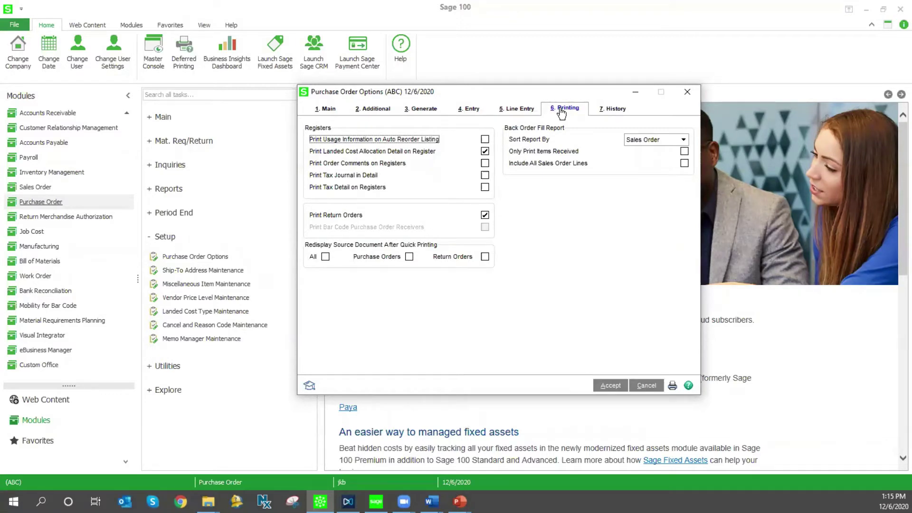
{"action": "left_click", "coordinate": [606, 112]}
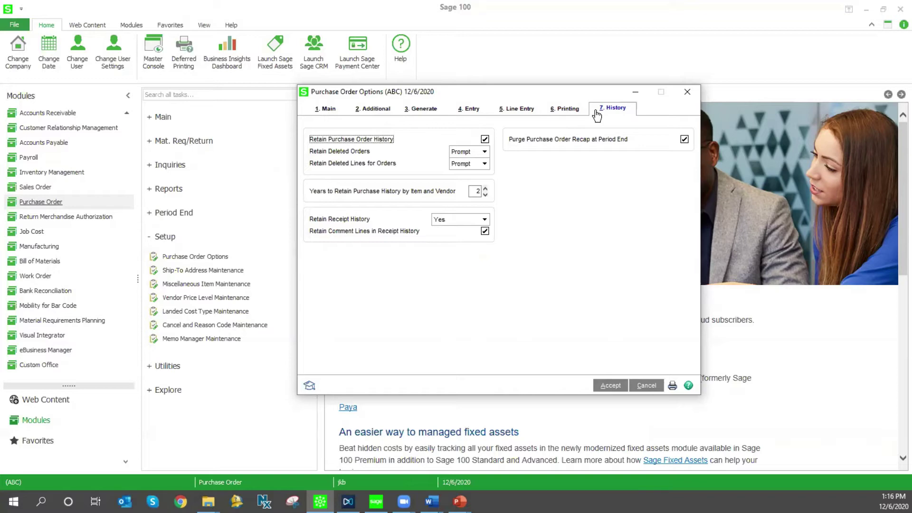
{"action": "left_click", "coordinate": [687, 92]}
{"action": "left_click", "coordinate": [163, 118]}
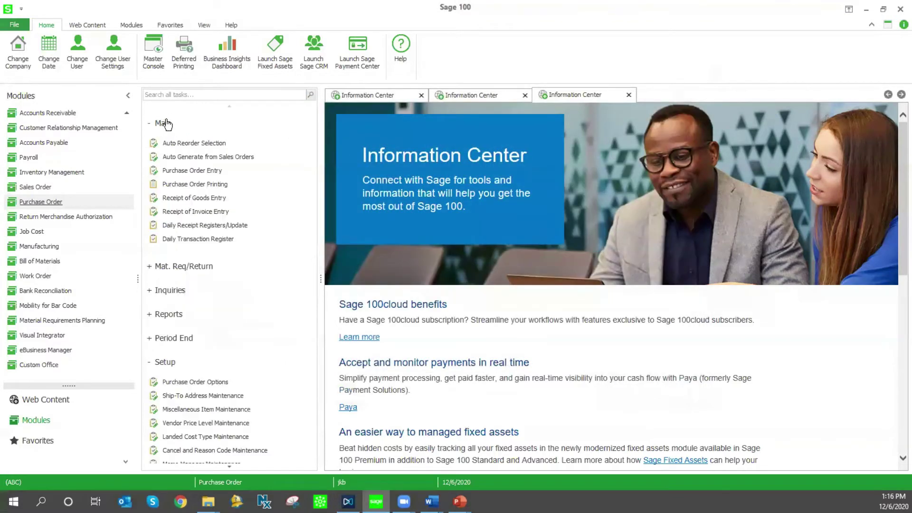
Start a new purchase order with default values, checking Copy From sources without copying.
{"action": "left_click", "coordinate": [214, 170]}
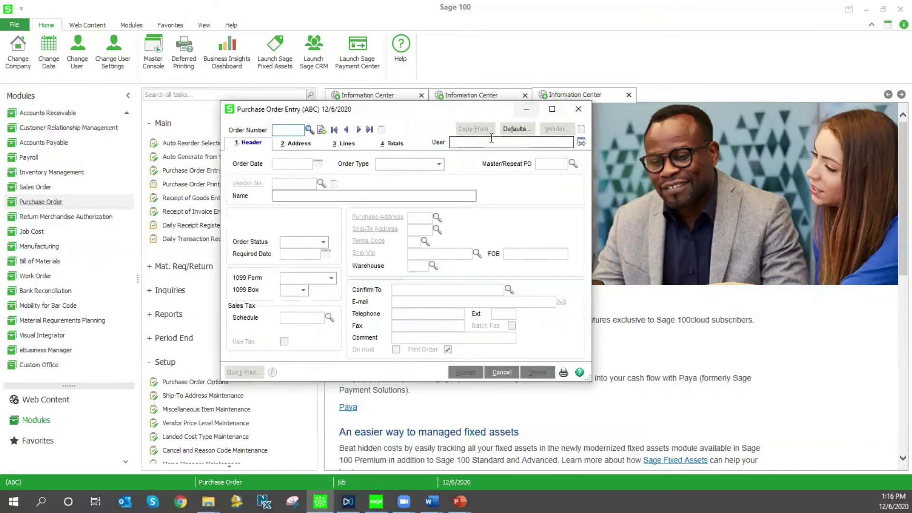
{"action": "left_click", "coordinate": [533, 135]}
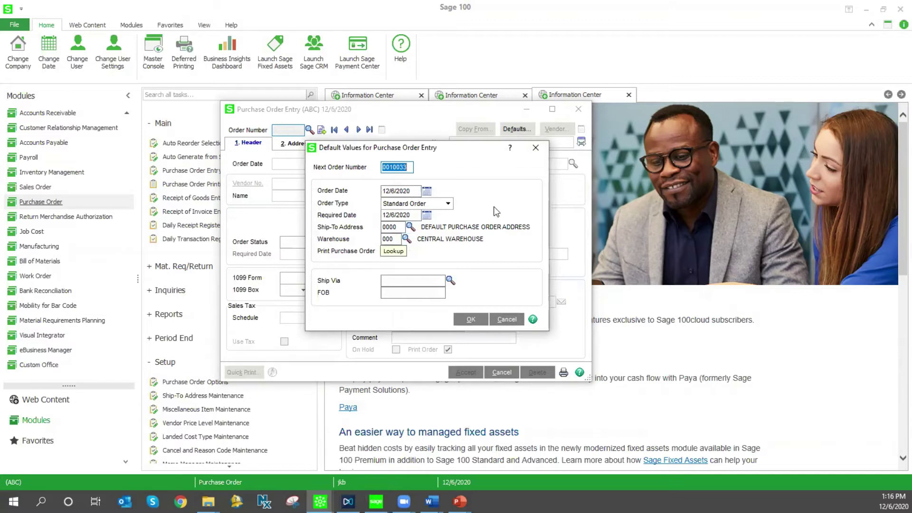
{"action": "left_click", "coordinate": [540, 147]}
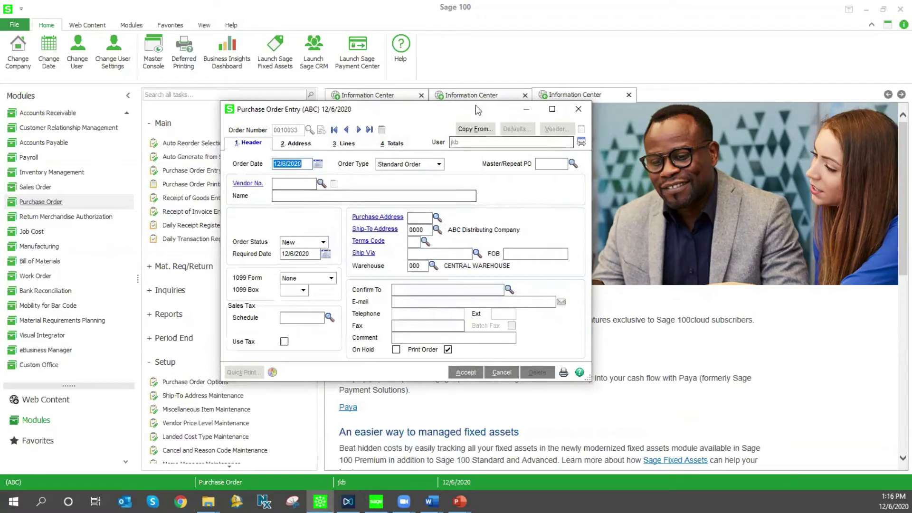
{"action": "left_click", "coordinate": [477, 129]}
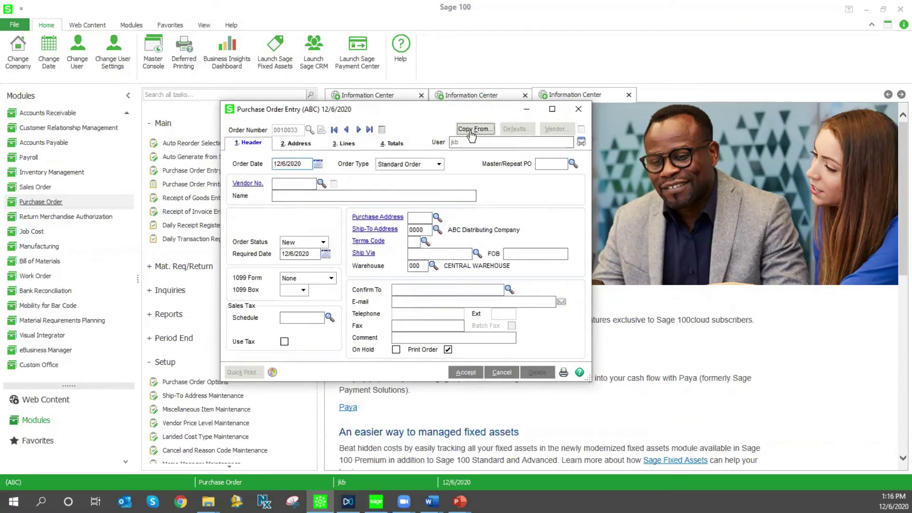
{"action": "left_click", "coordinate": [456, 177]}
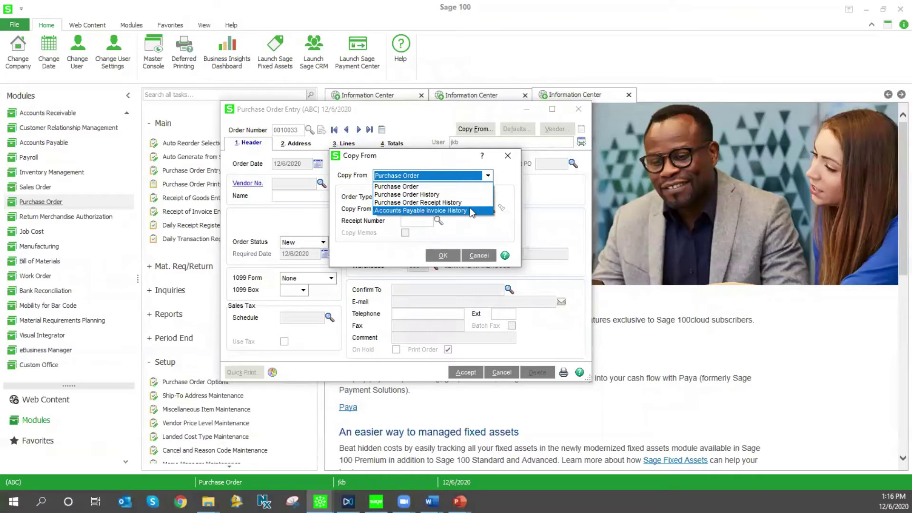
{"action": "left_click", "coordinate": [509, 156]}
{"action": "left_click", "coordinate": [504, 159]}
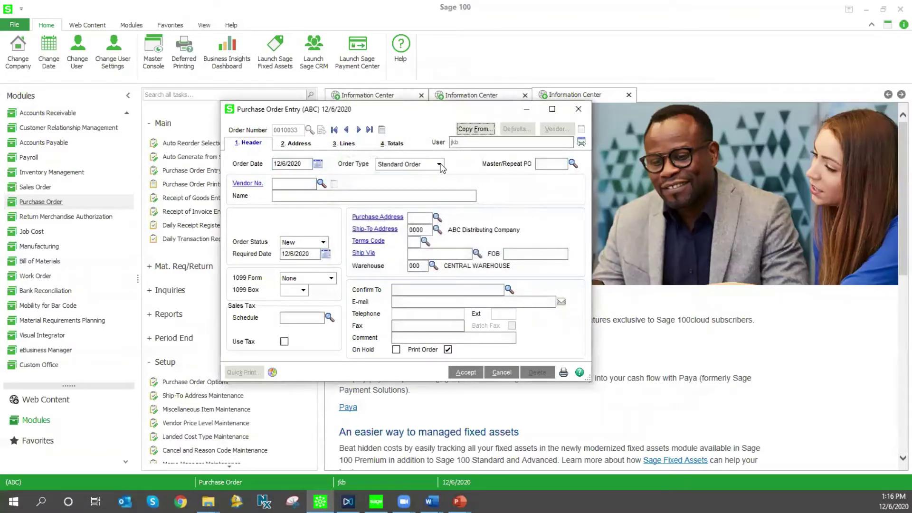
Keep Standard Order as the order type and look up a vendor.
{"action": "left_click", "coordinate": [439, 164]}
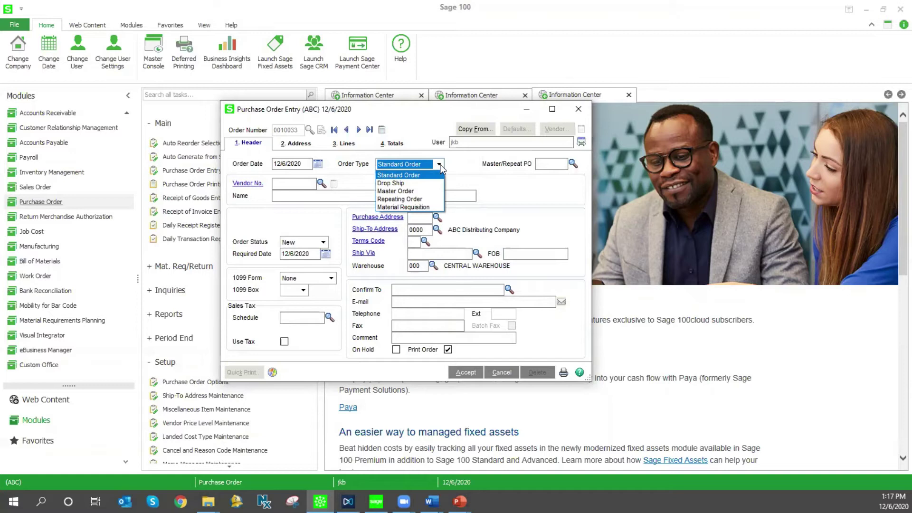
{"action": "left_click", "coordinate": [388, 176]}
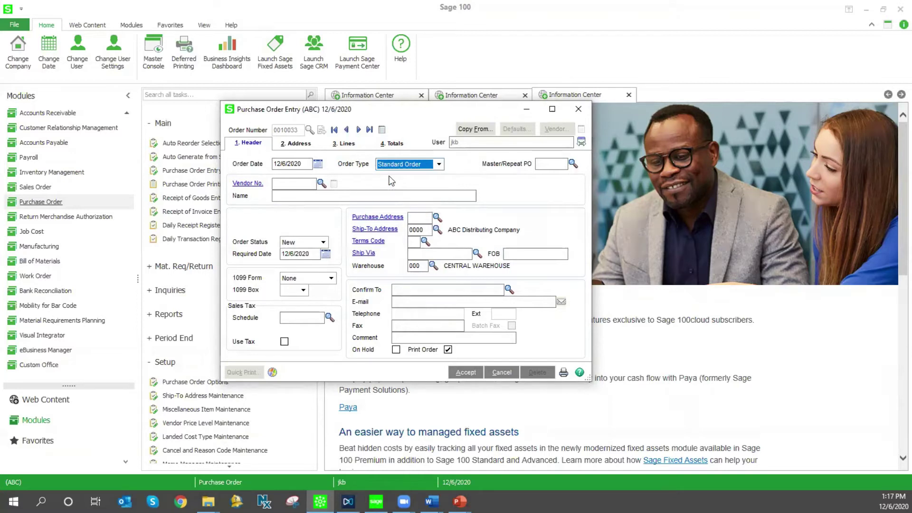
{"action": "left_click", "coordinate": [322, 183]}
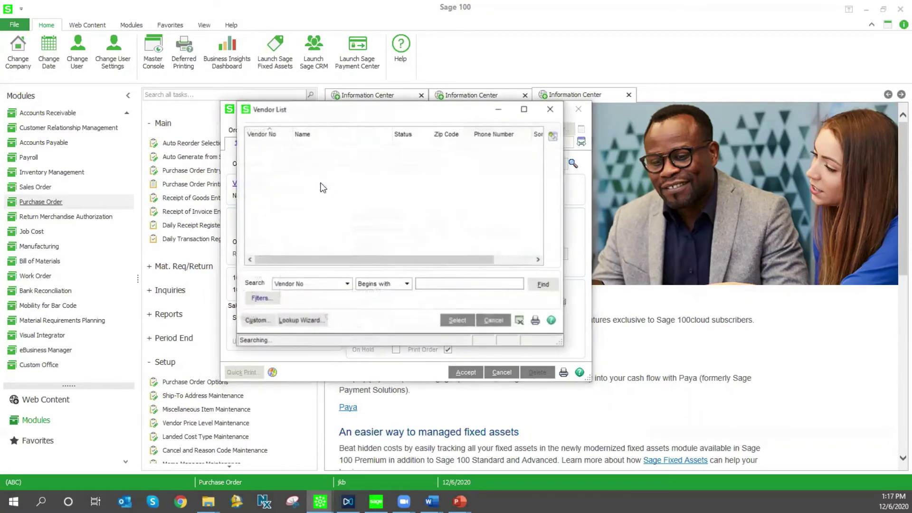
Choose Airway Property as vendor, review its addresses, and show the Description field on Lines.
{"action": "double_click", "coordinate": [313, 146]}
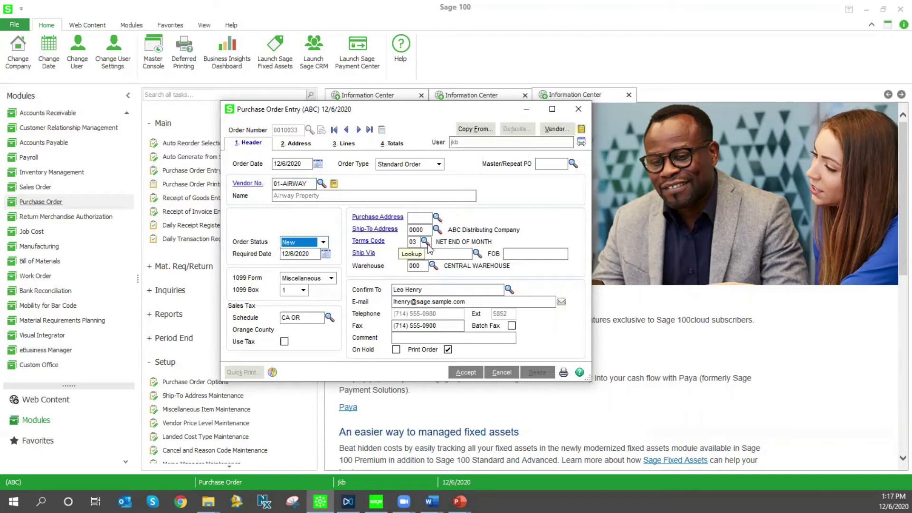
{"action": "left_click", "coordinate": [293, 145]}
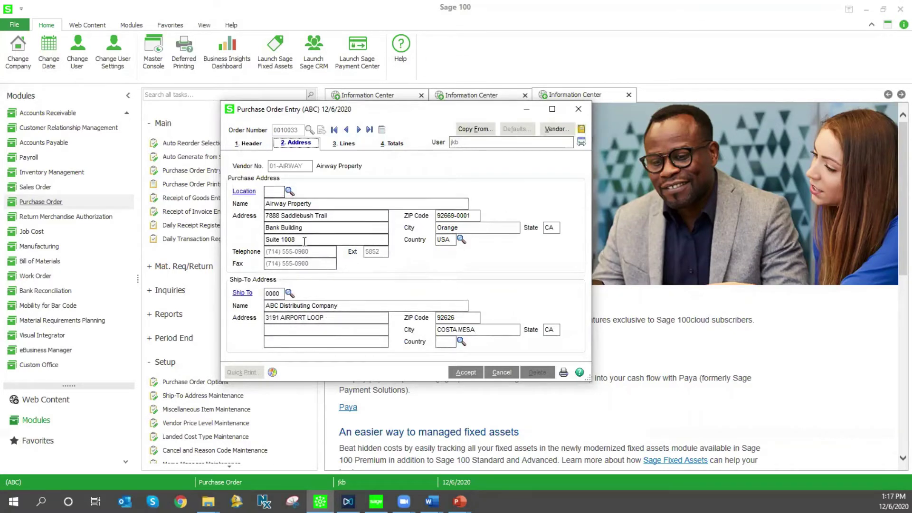
{"action": "left_click", "coordinate": [338, 145]}
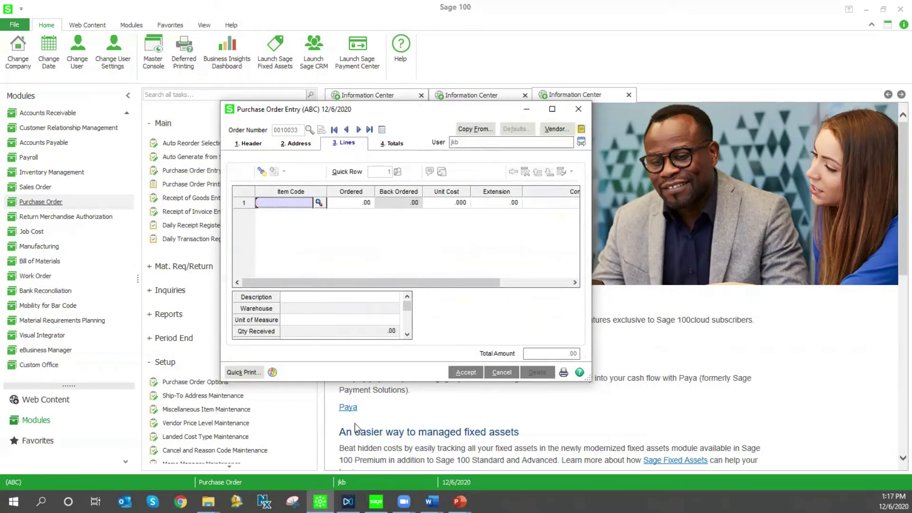
{"action": "left_click", "coordinate": [306, 298]}
Add a Description column and a line for item 1001-HON-H252 with quantity 1.
{"action": "left_click_drag", "start_coordinate": [332, 210], "coordinate": [333, 209]}
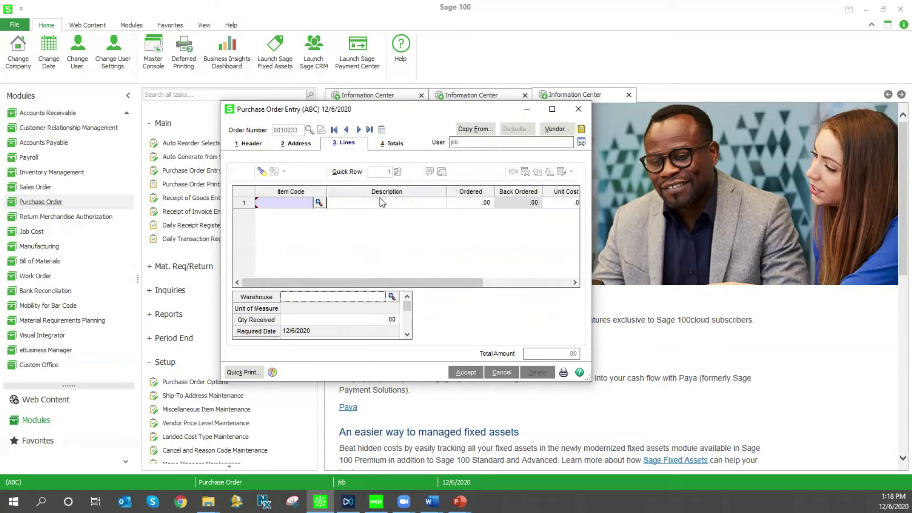
{"action": "left_click", "coordinate": [318, 202]}
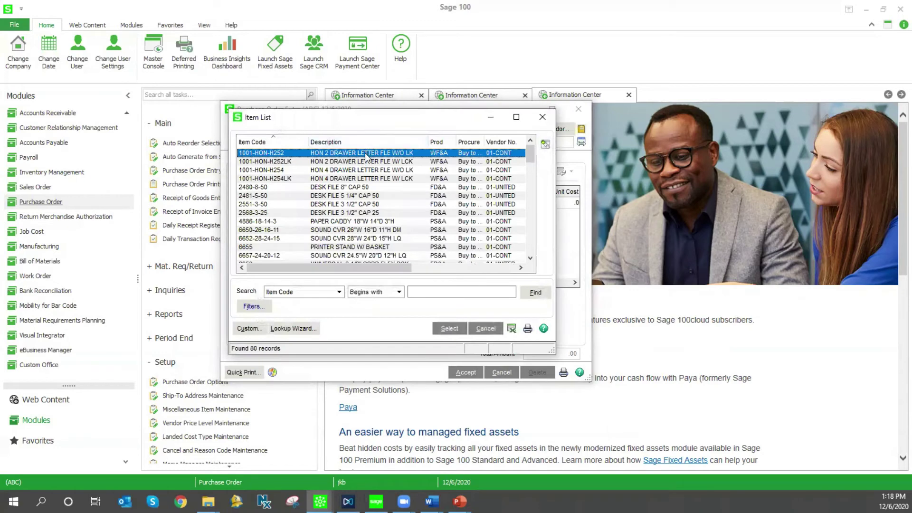
{"action": "left_click", "coordinate": [541, 117]}
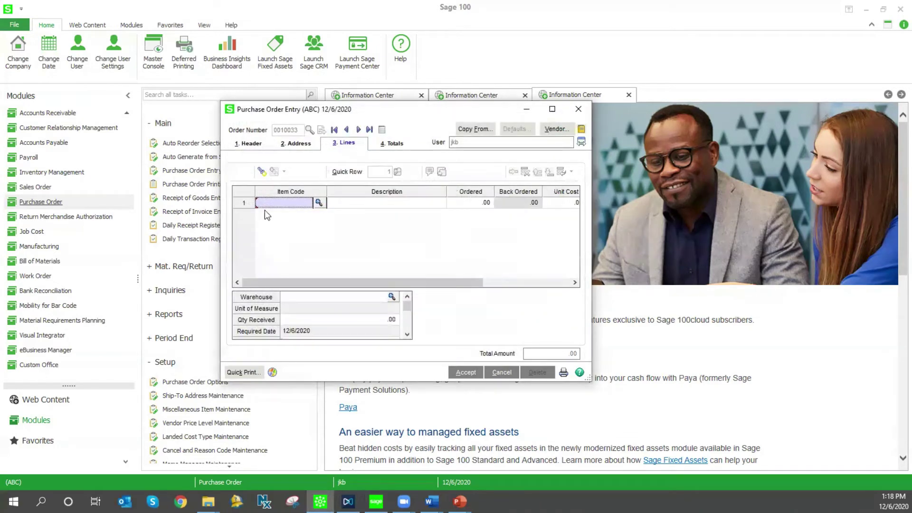
{"action": "type", "text": "HON"}
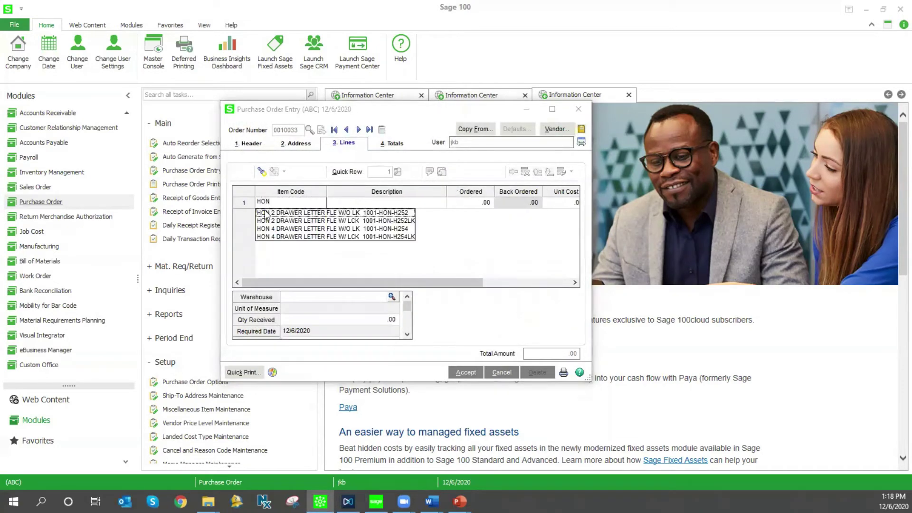
{"action": "left_click", "coordinate": [265, 213]}
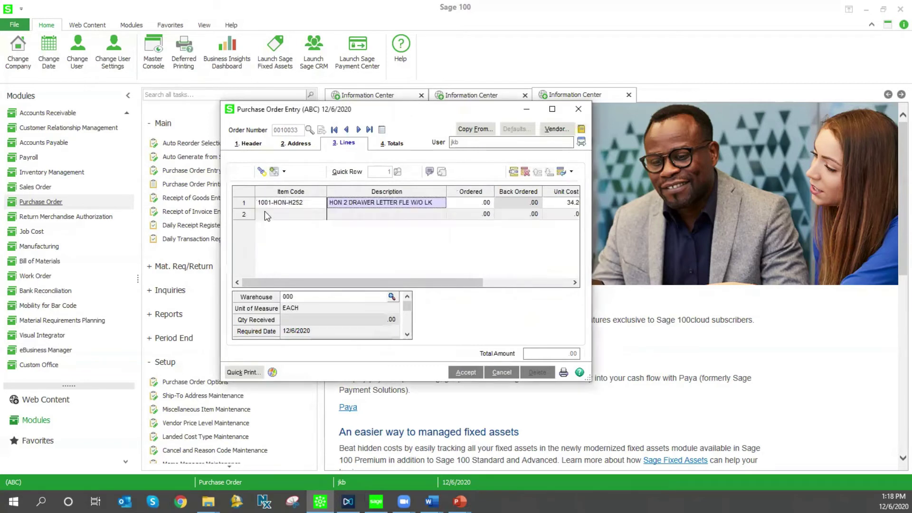
{"action": "key", "text": "Tab"}
{"action": "type", "text": "1"}
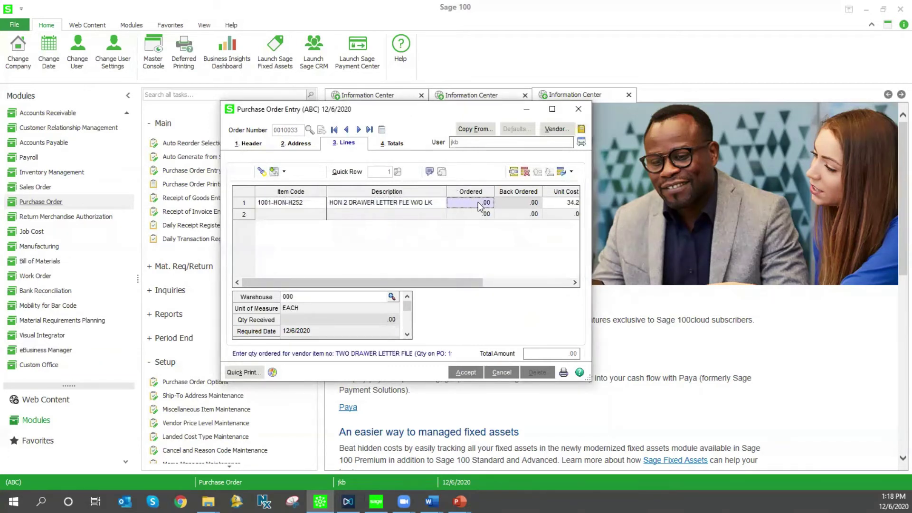
{"action": "key", "text": "Tab"}
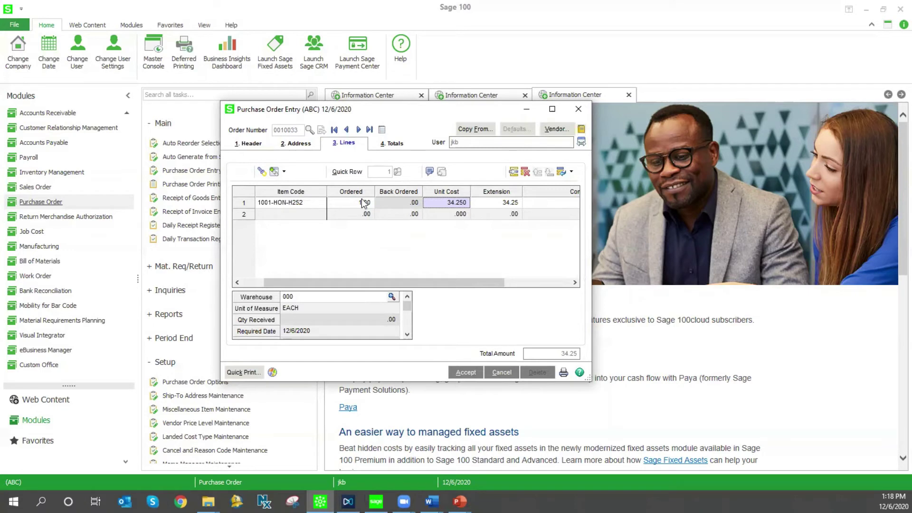
Check the order totals and freight, then accept purchase order 0010033 totalling 32.91.
{"action": "left_click", "coordinate": [391, 143]}
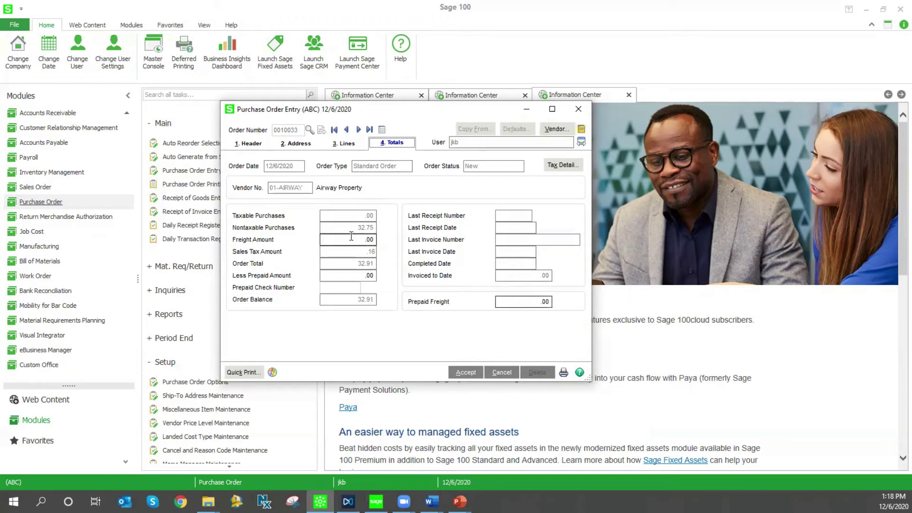
{"action": "left_click", "coordinate": [333, 240]}
{"action": "left_click", "coordinate": [581, 108]}
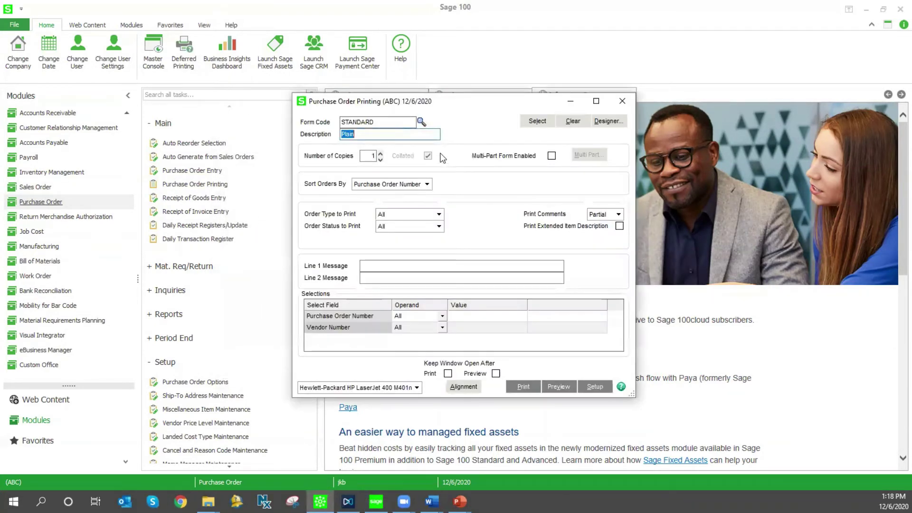
Select the purchase orders to print on the STANDARD form, preview them, and close the preview.
{"action": "left_click", "coordinate": [360, 134]}
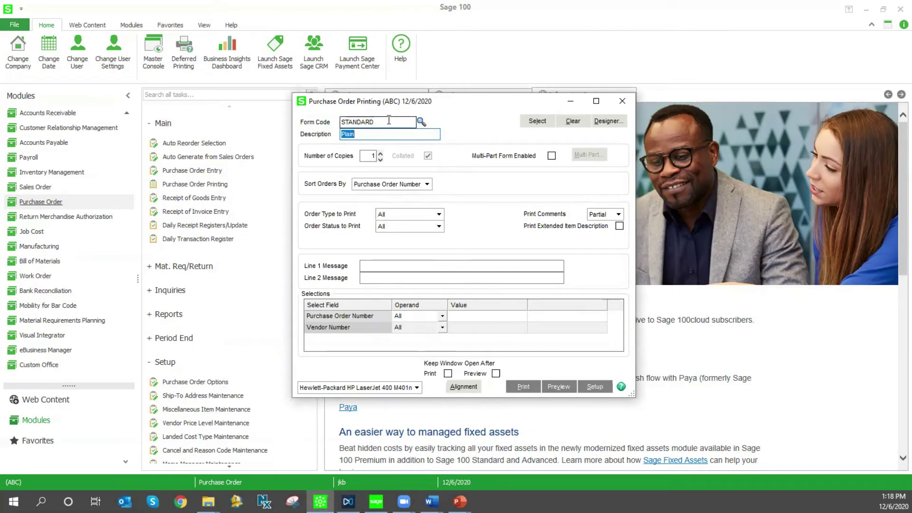
{"action": "left_click", "coordinate": [541, 123]}
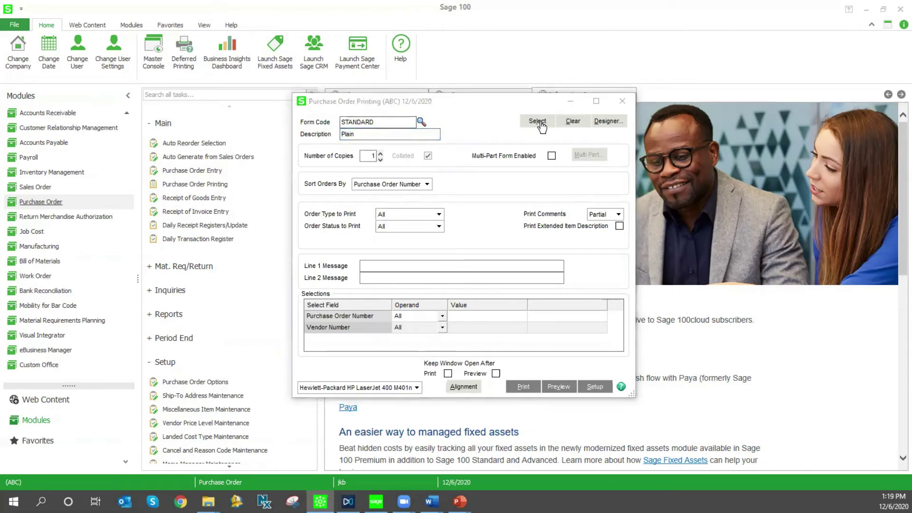
{"action": "left_click", "coordinate": [563, 388]}
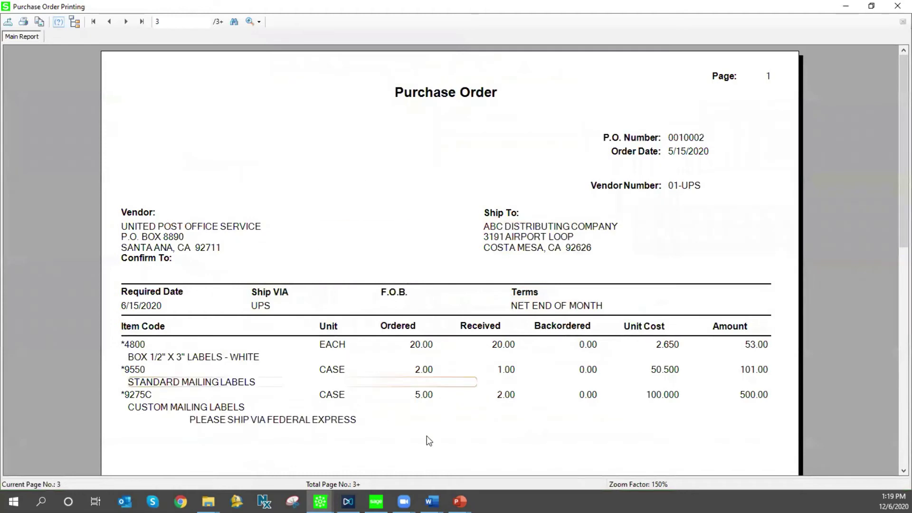
{"action": "left_click", "coordinate": [897, 6]}
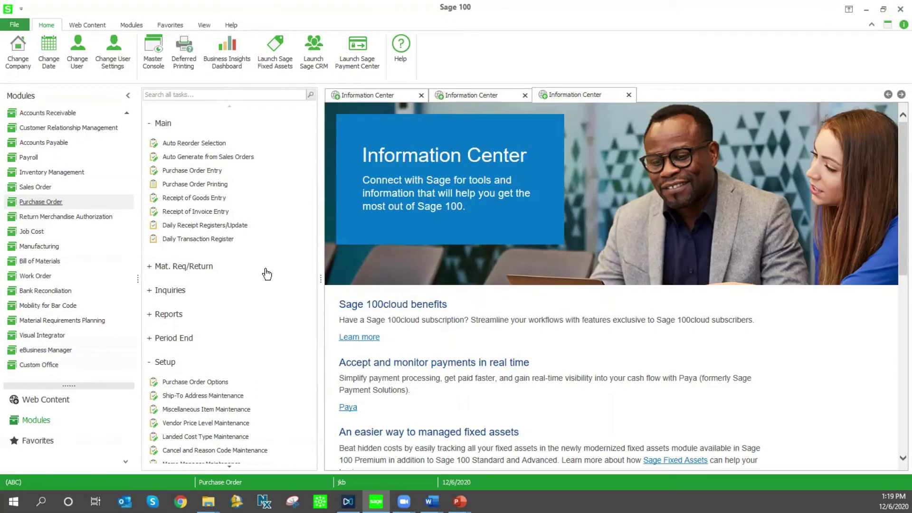
Start receipt 001015 against purchase order 0010029 from United Computers.
{"action": "left_click", "coordinate": [217, 201]}
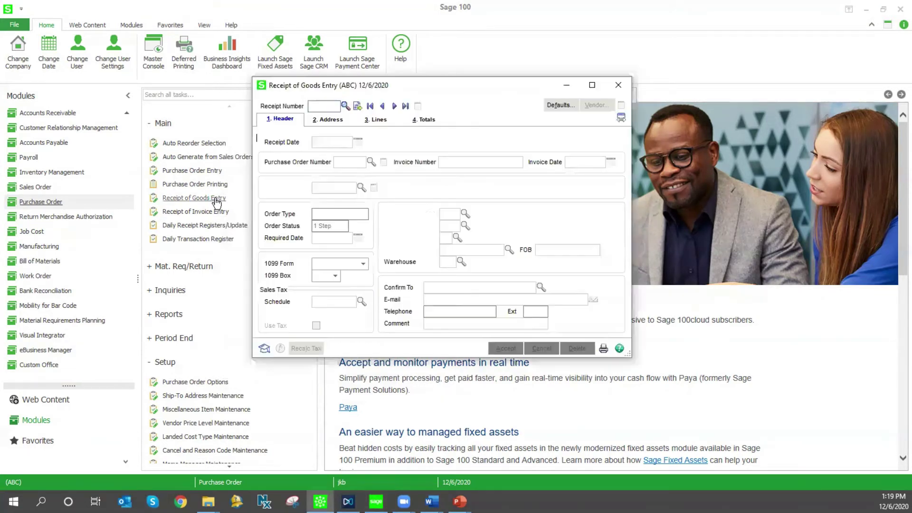
{"action": "left_click", "coordinate": [358, 108]}
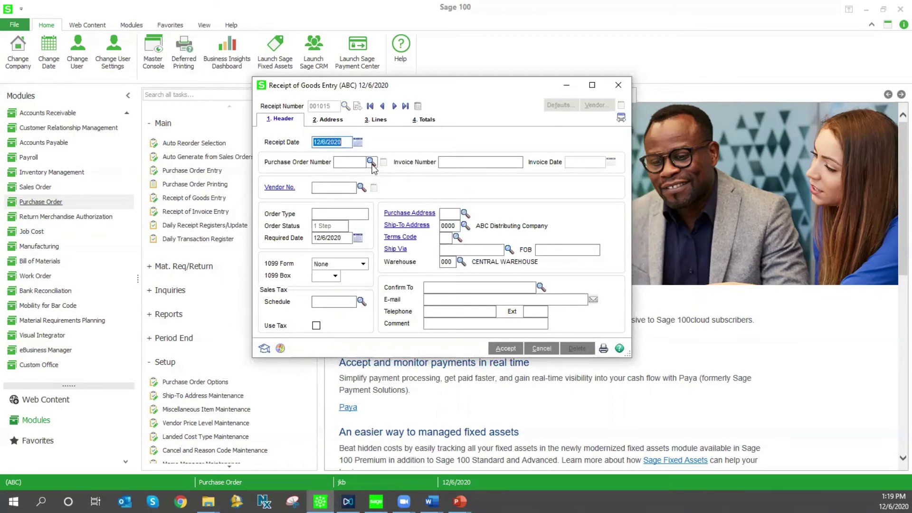
{"action": "left_click", "coordinate": [371, 163]}
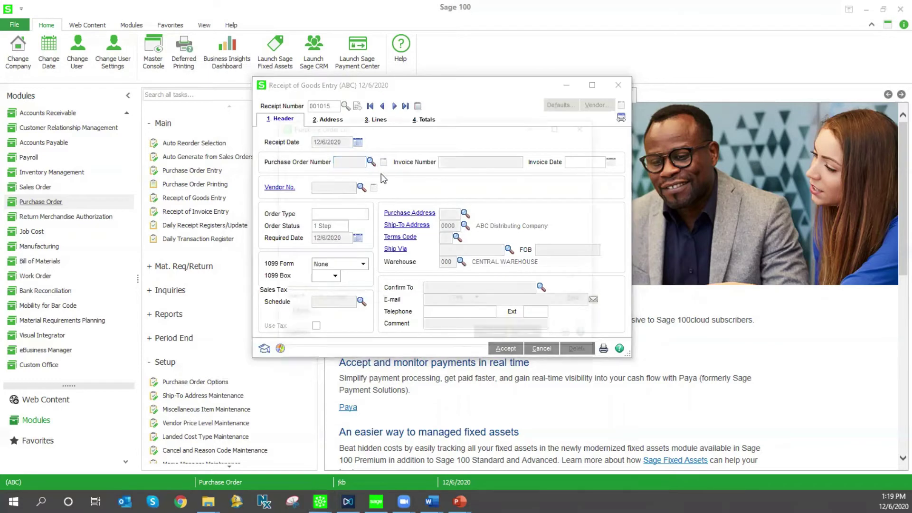
{"action": "scroll", "coordinate": [581, 247], "scroll_direction": "down", "scroll_amount": 2}
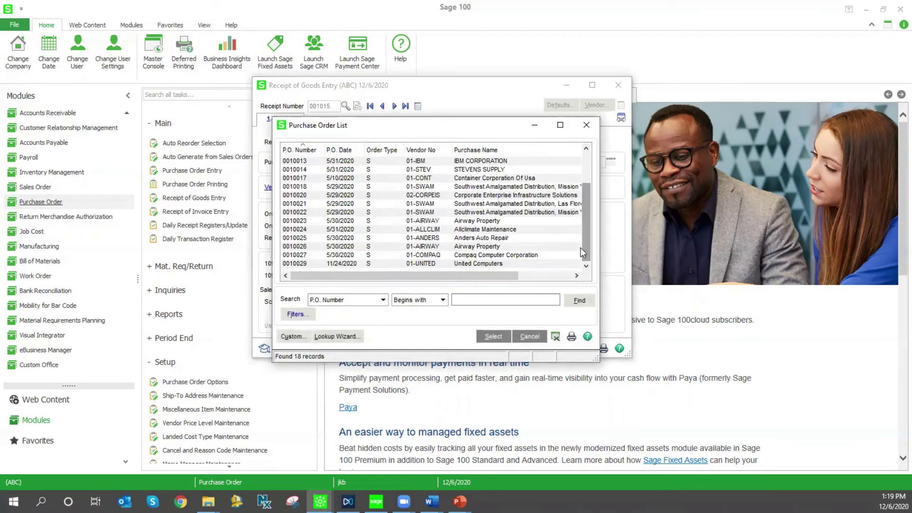
{"action": "double_click", "coordinate": [478, 264]}
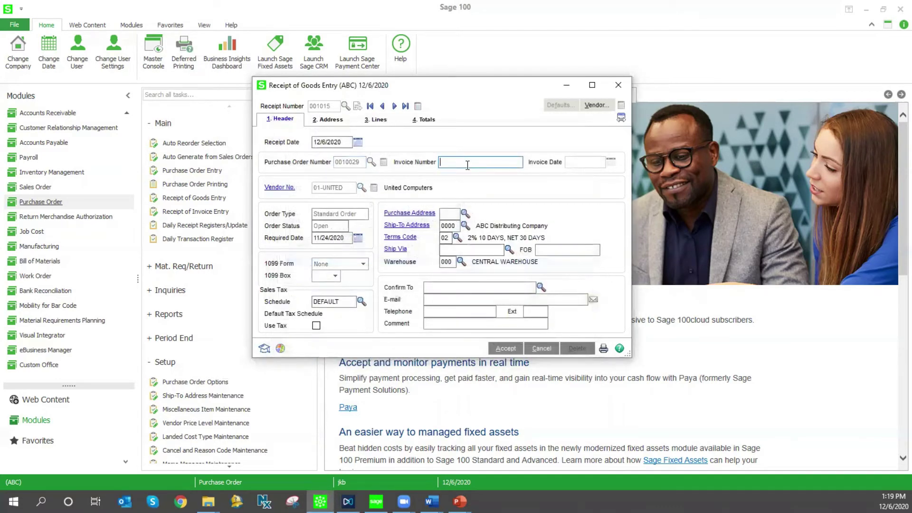
Enter invoice number 123, then clear it and review the purchase and ship-to addresses.
{"action": "type", "text": "123"}
{"action": "key", "text": "Tab"}
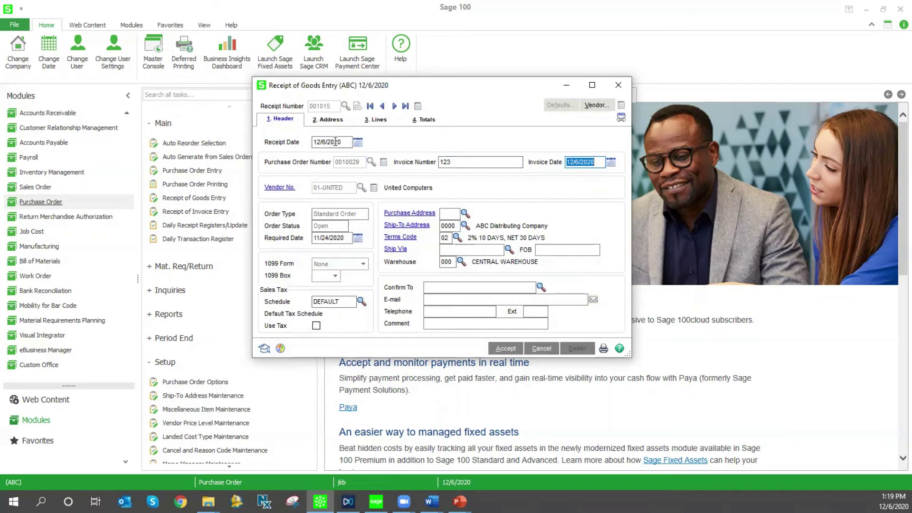
{"action": "double_click", "coordinate": [454, 162]}
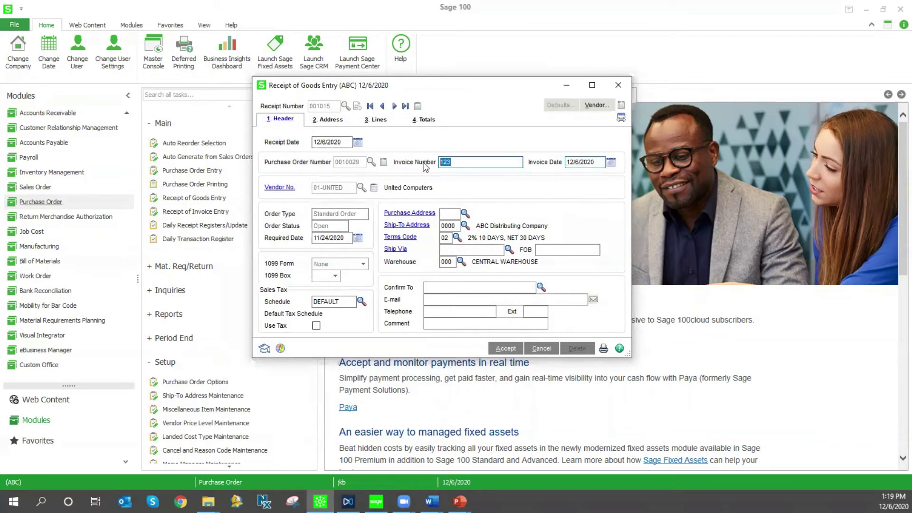
{"action": "key", "text": "BackSpace"}
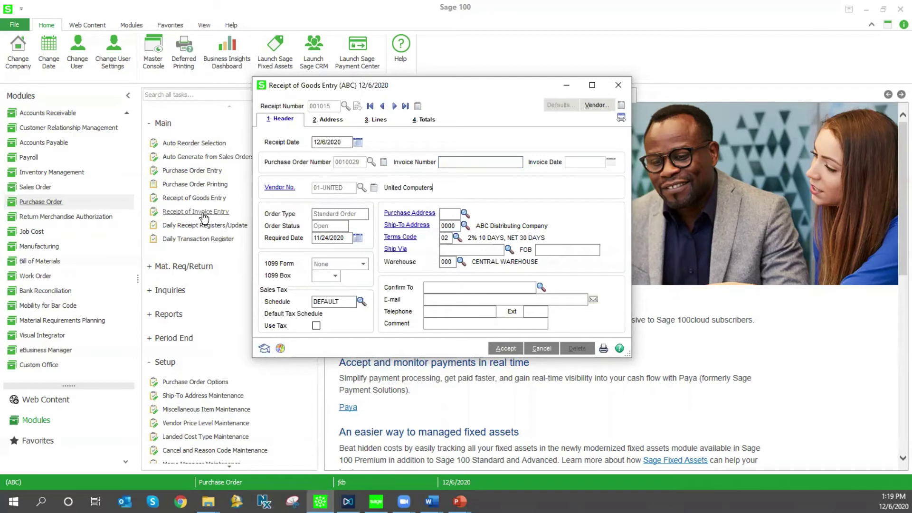
{"action": "left_click", "coordinate": [328, 119]}
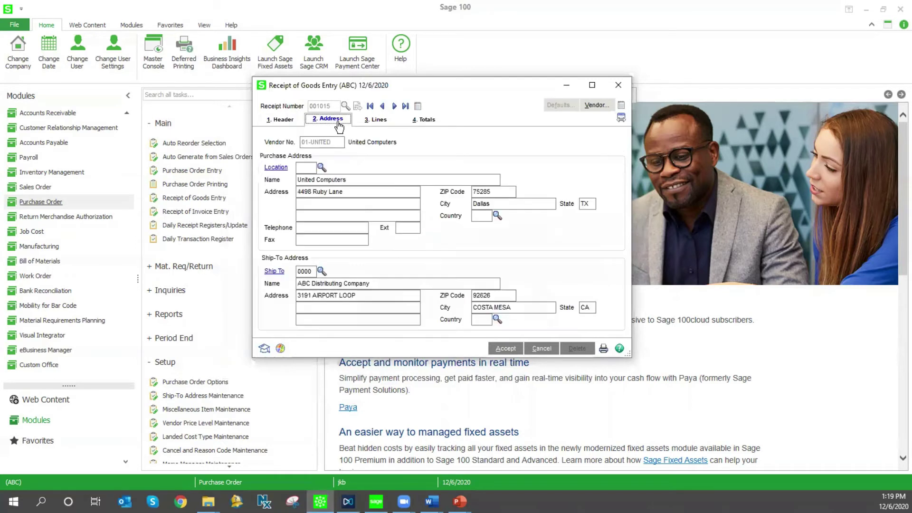
Review the receipt's line items and received quantity, then its totals.
{"action": "left_click", "coordinate": [378, 122]}
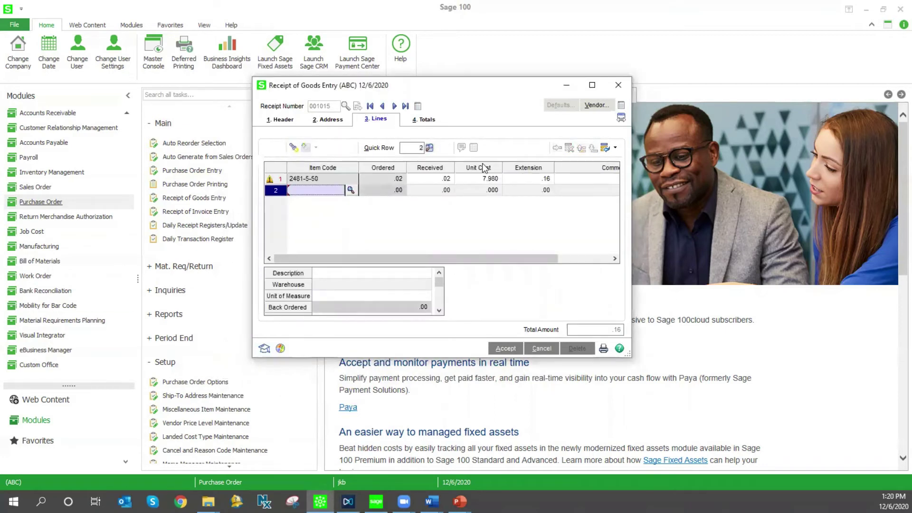
{"action": "left_click", "coordinate": [431, 179]}
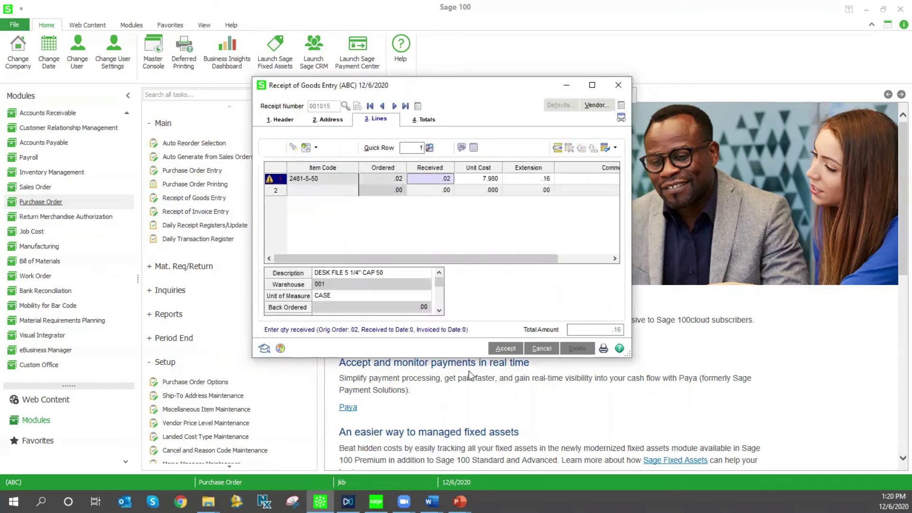
{"action": "left_click", "coordinate": [430, 120]}
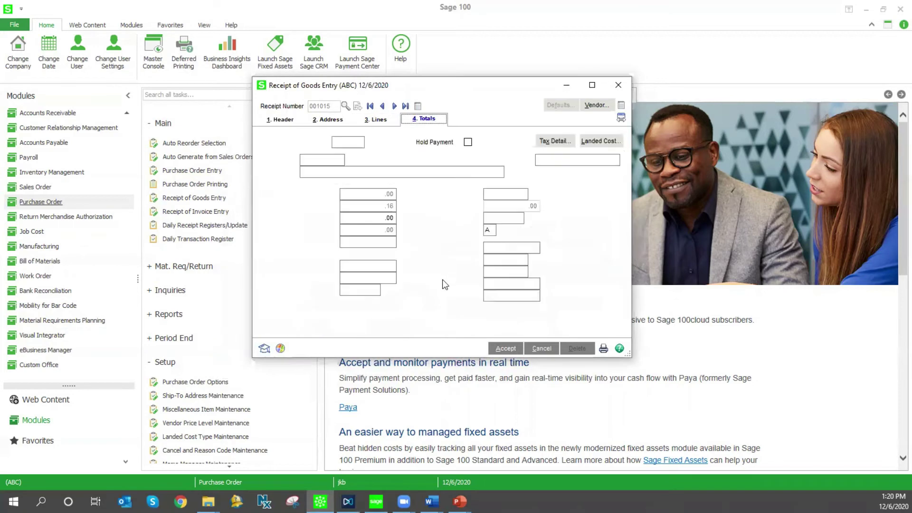
Add a 10.00 Duty landed cost and accept receipt 001015.
{"action": "left_click", "coordinate": [603, 145]}
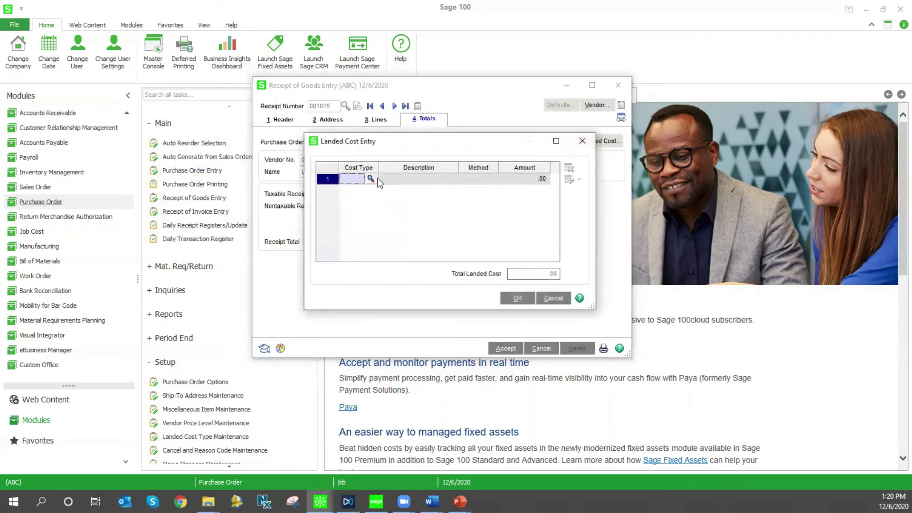
{"action": "left_click", "coordinate": [371, 179]}
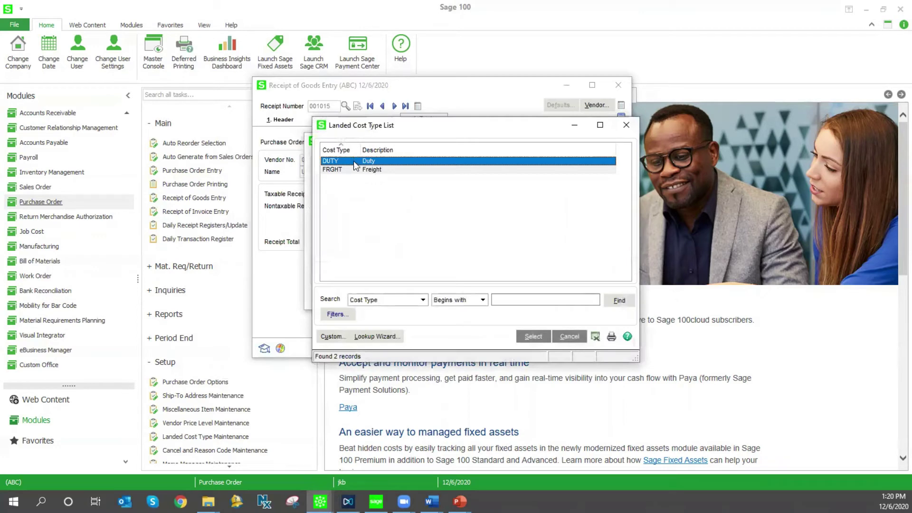
{"action": "double_click", "coordinate": [354, 162]}
{"action": "type", "text": "10"}
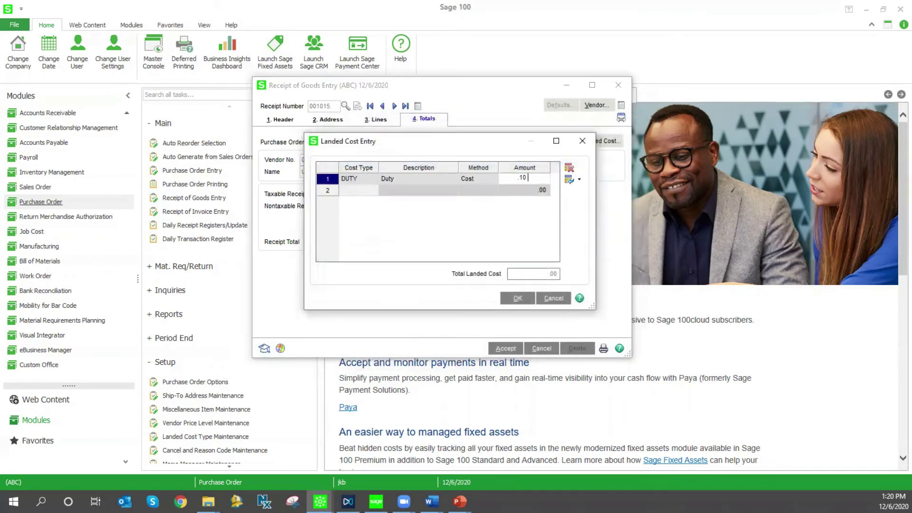
{"action": "key", "text": "Tab"}
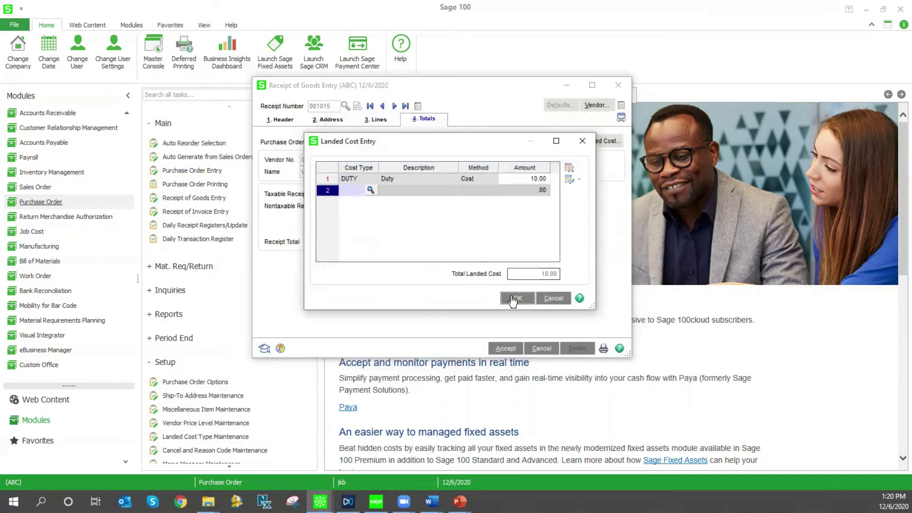
{"action": "left_click", "coordinate": [517, 298]}
{"action": "left_click", "coordinate": [506, 349]}
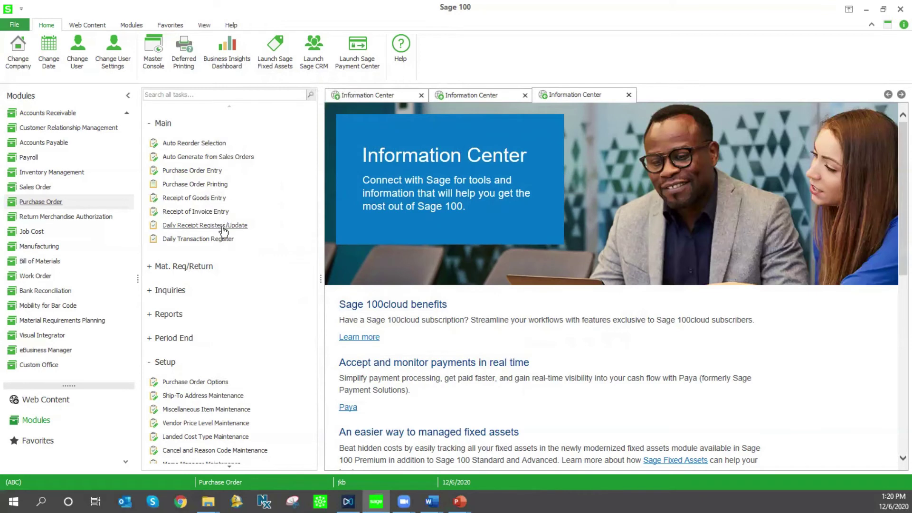
Open and close the Daily Receipt Register and Daily Transaction Register without printing.
{"action": "left_click", "coordinate": [221, 227]}
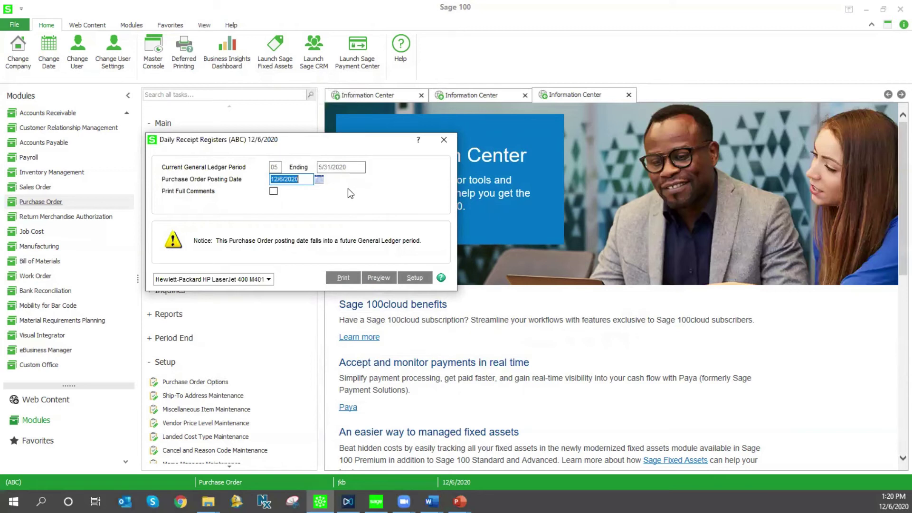
{"action": "left_click", "coordinate": [444, 139]}
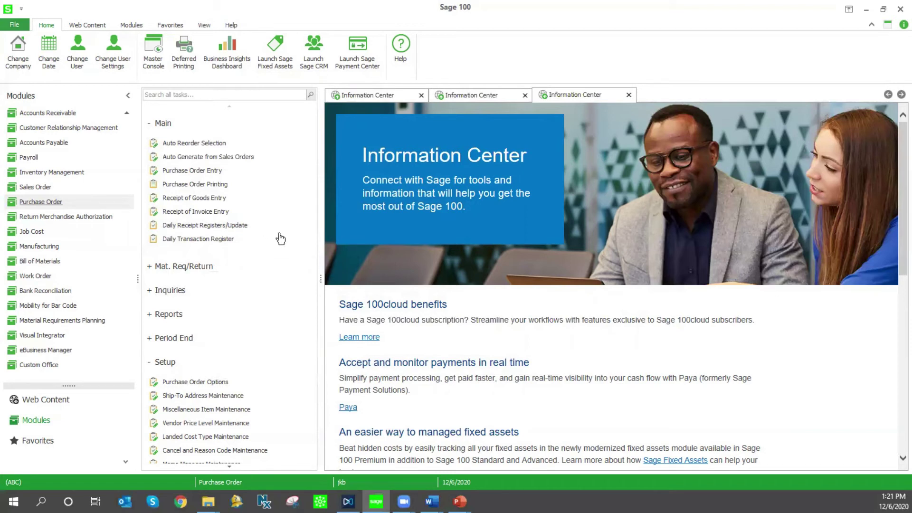
{"action": "left_click", "coordinate": [220, 238]}
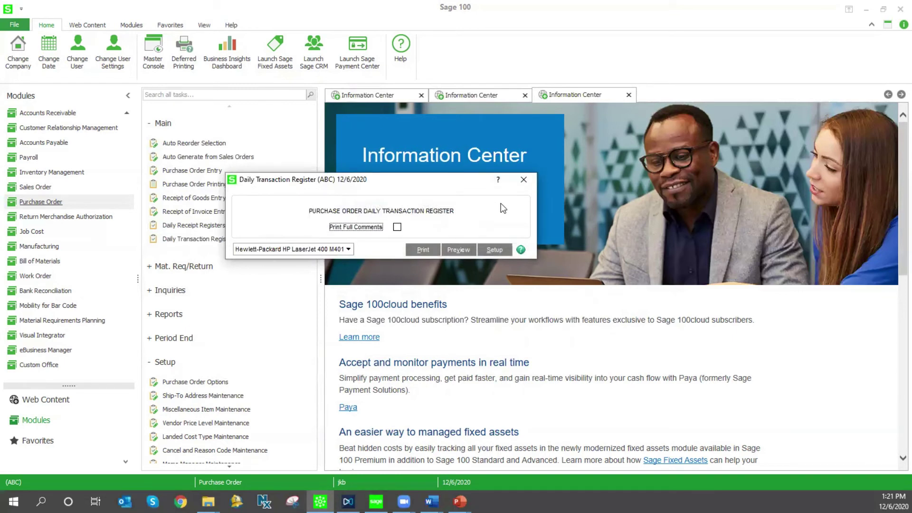
{"action": "left_click", "coordinate": [523, 179]}
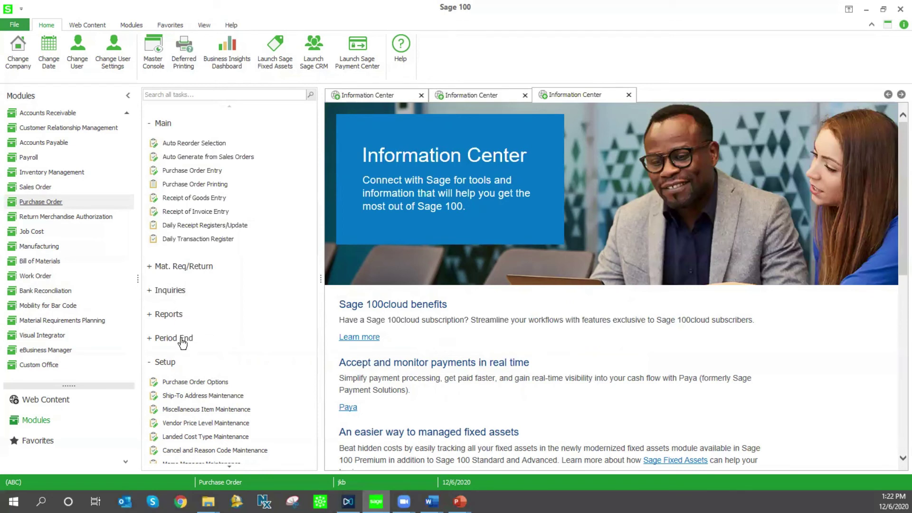
Preview the Purchases Clearing Report from Period End full screen, then close the preview.
{"action": "left_click", "coordinate": [183, 342]}
{"action": "left_click", "coordinate": [223, 358]}
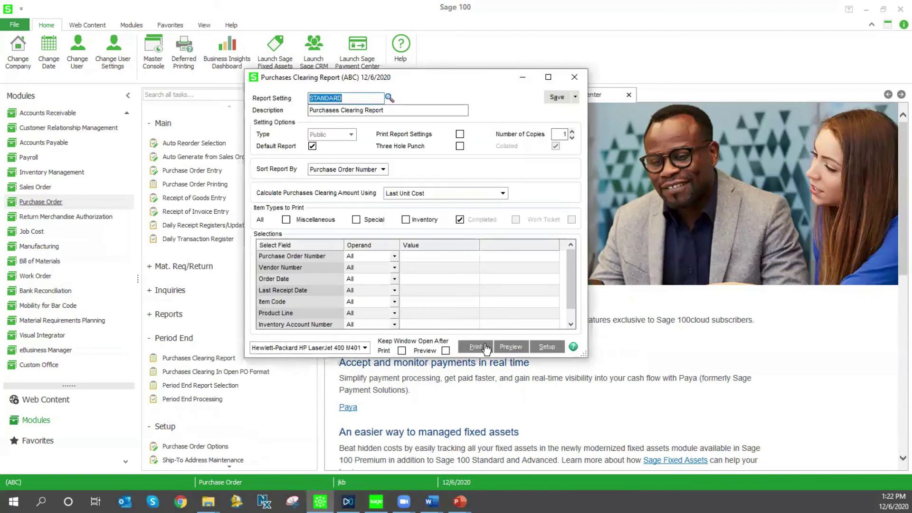
{"action": "left_click", "coordinate": [502, 348]}
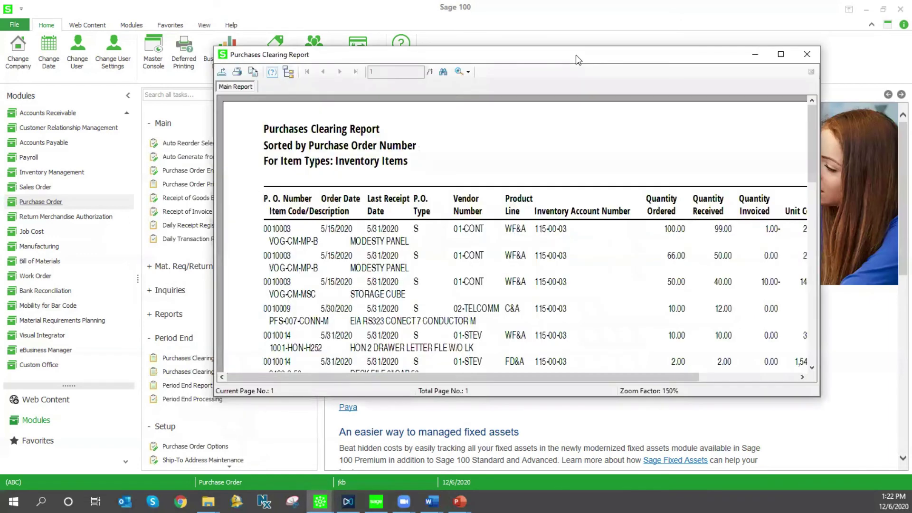
{"action": "double_click", "coordinate": [575, 55]}
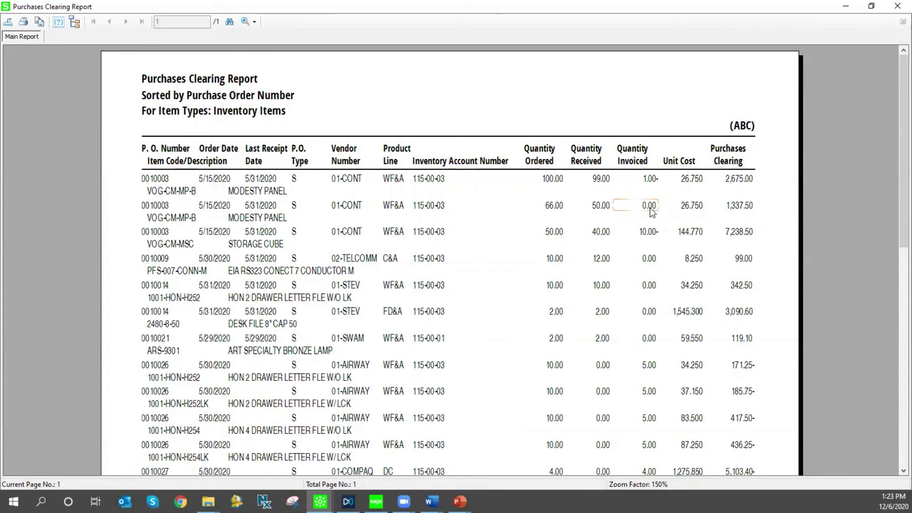
{"action": "left_click", "coordinate": [897, 6]}
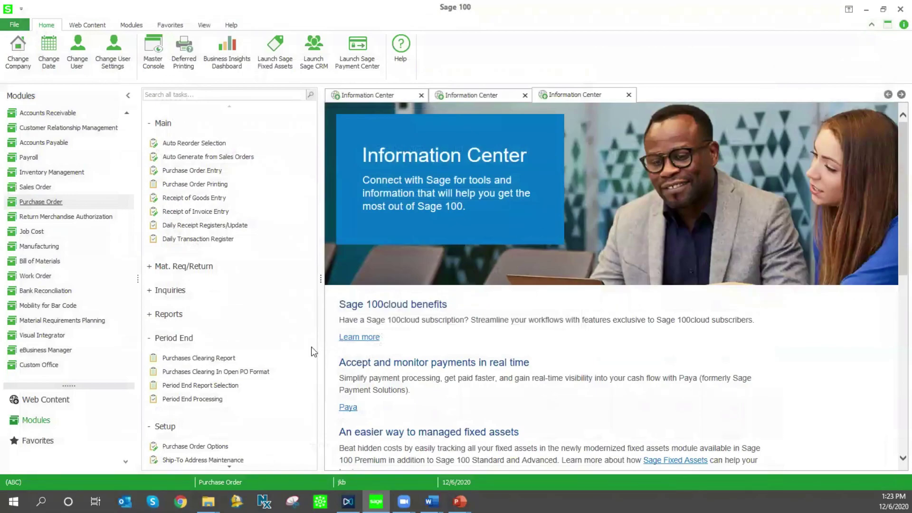
Look over the Reports list, then collapse Reports and Setup and expand the Explore group.
{"action": "left_click", "coordinate": [171, 316]}
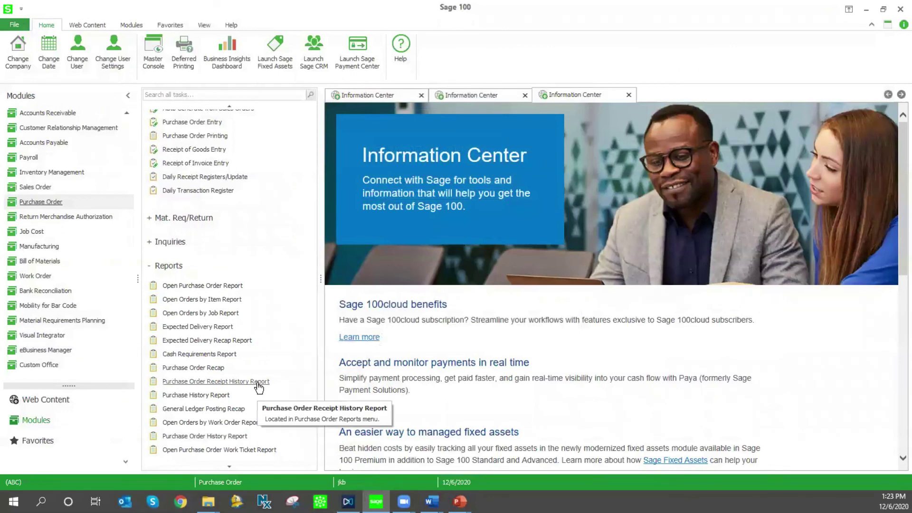
{"action": "left_click", "coordinate": [167, 267]}
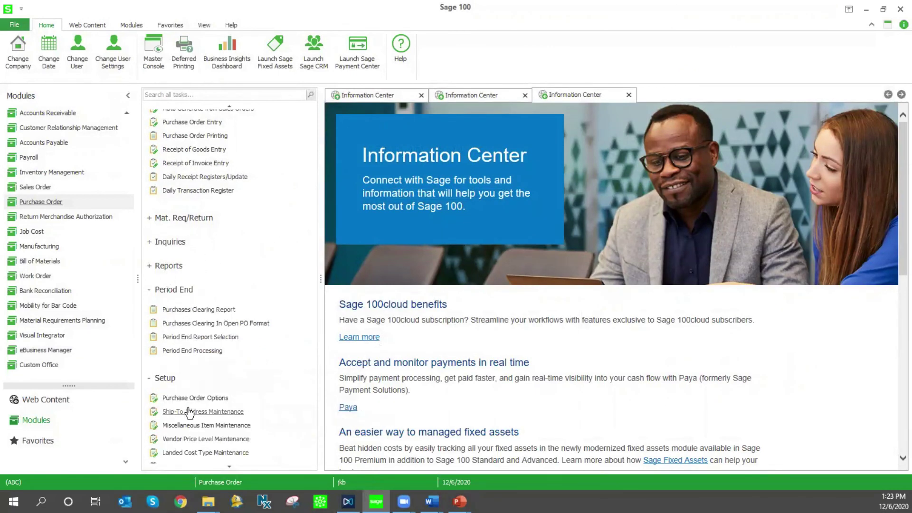
{"action": "left_click", "coordinate": [164, 378]}
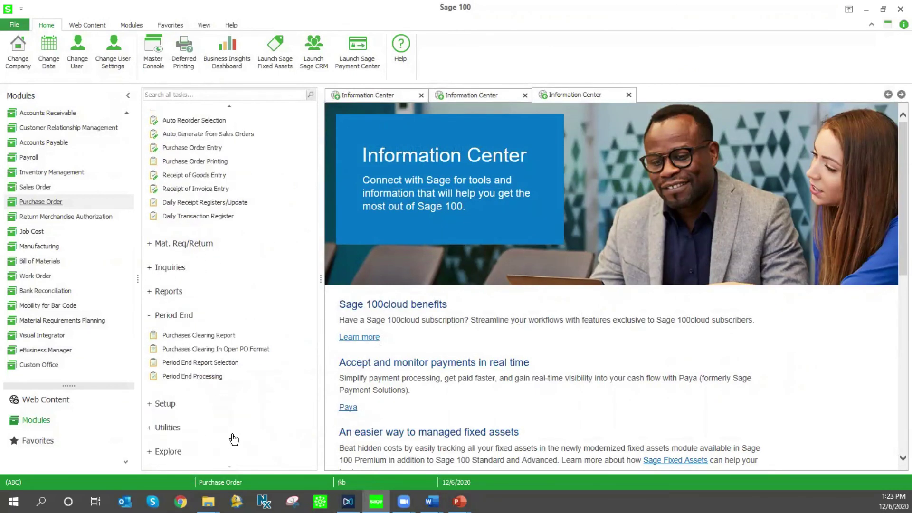
{"action": "left_click", "coordinate": [166, 453]}
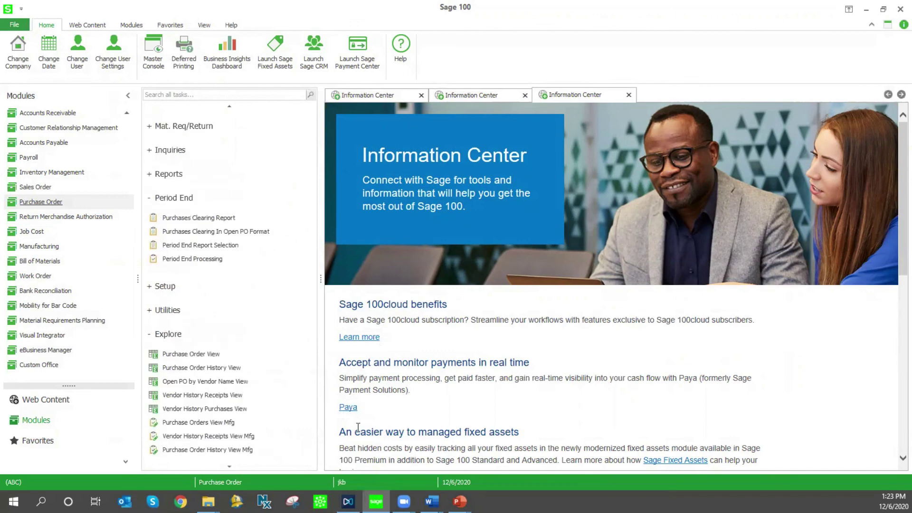
Review the 25 orders in Purchase Order View, then close Business Insights Explorer.
{"action": "left_click", "coordinate": [212, 356]}
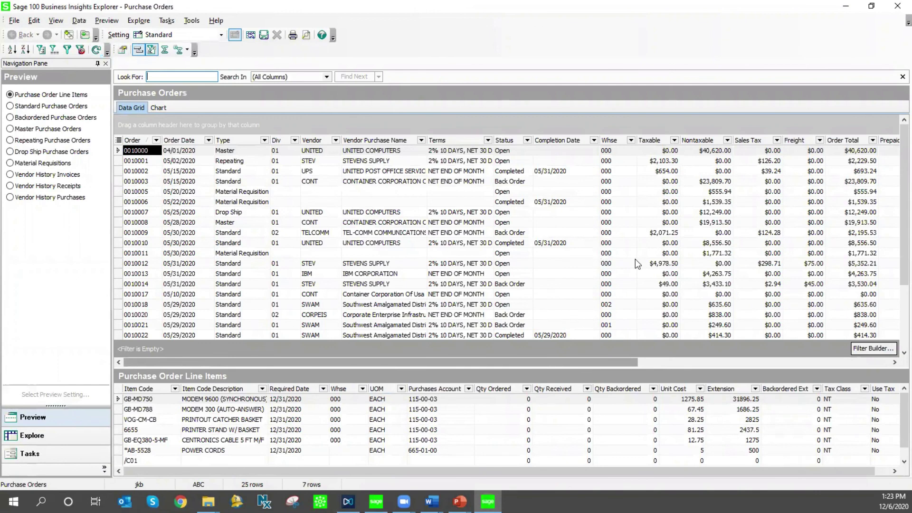
{"action": "left_click", "coordinate": [897, 5]}
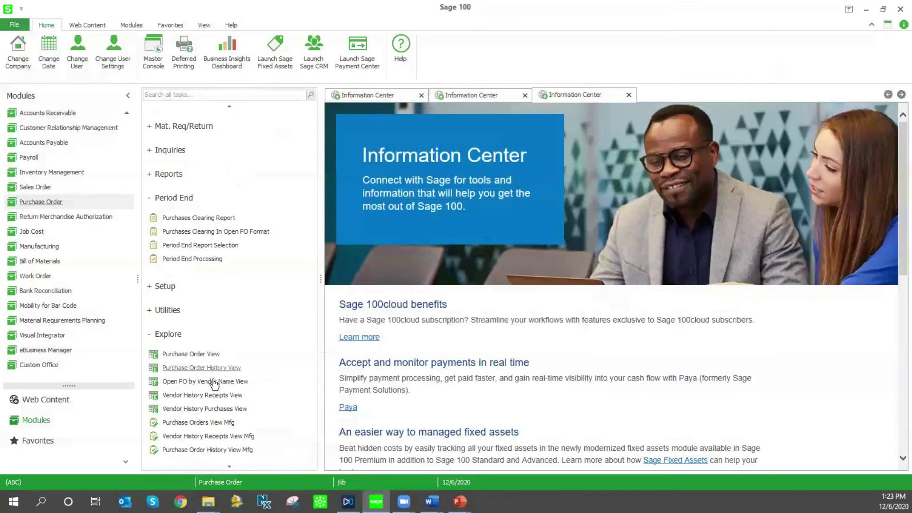
Open the Vendor History Purchases View to list vendor history invoices.
{"action": "left_click", "coordinate": [205, 408]}
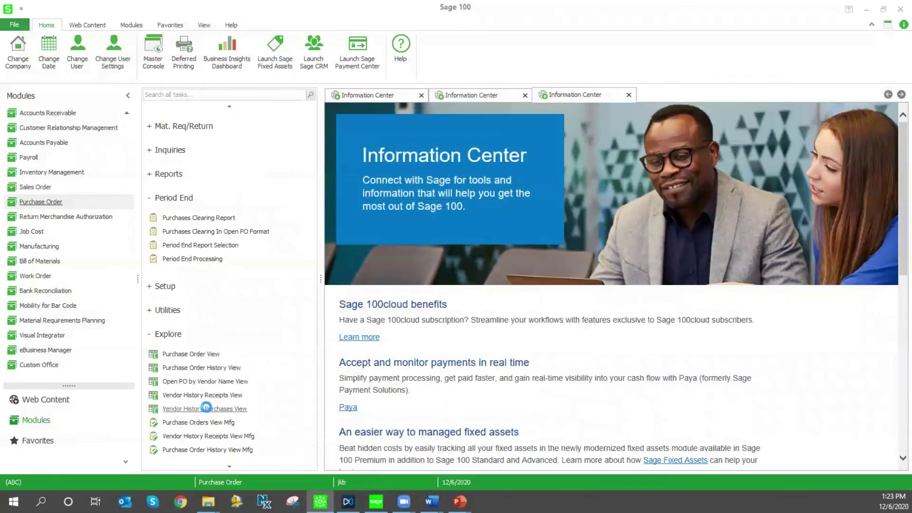